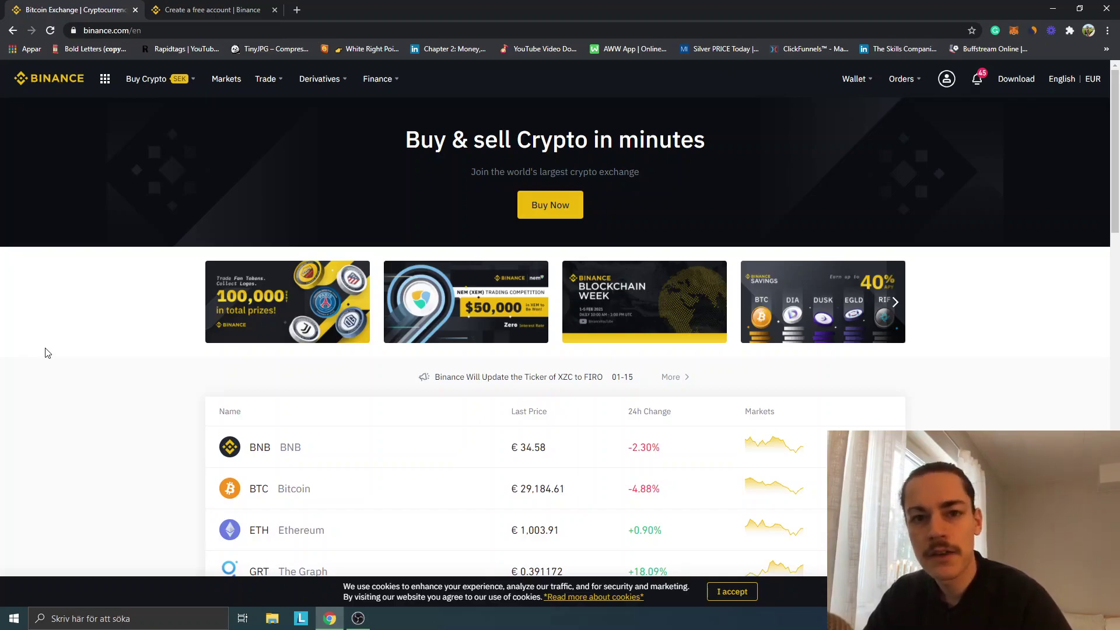
Check the free-account registration page and open the crypto purchase page from the exchange's home page.
left_click(219, 8)
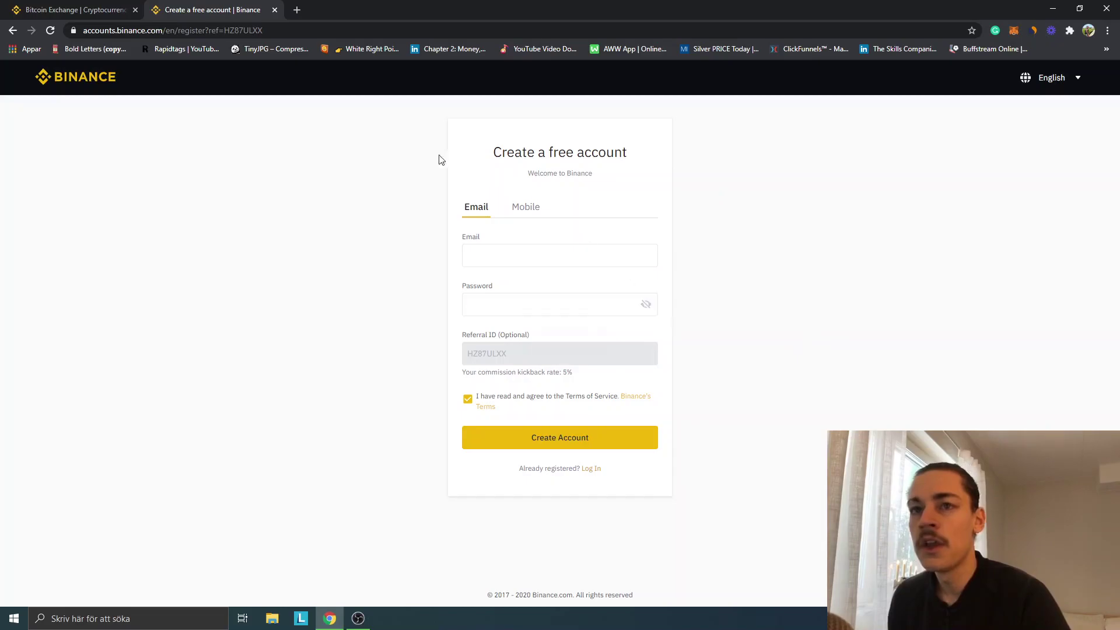
left_click(65, 10)
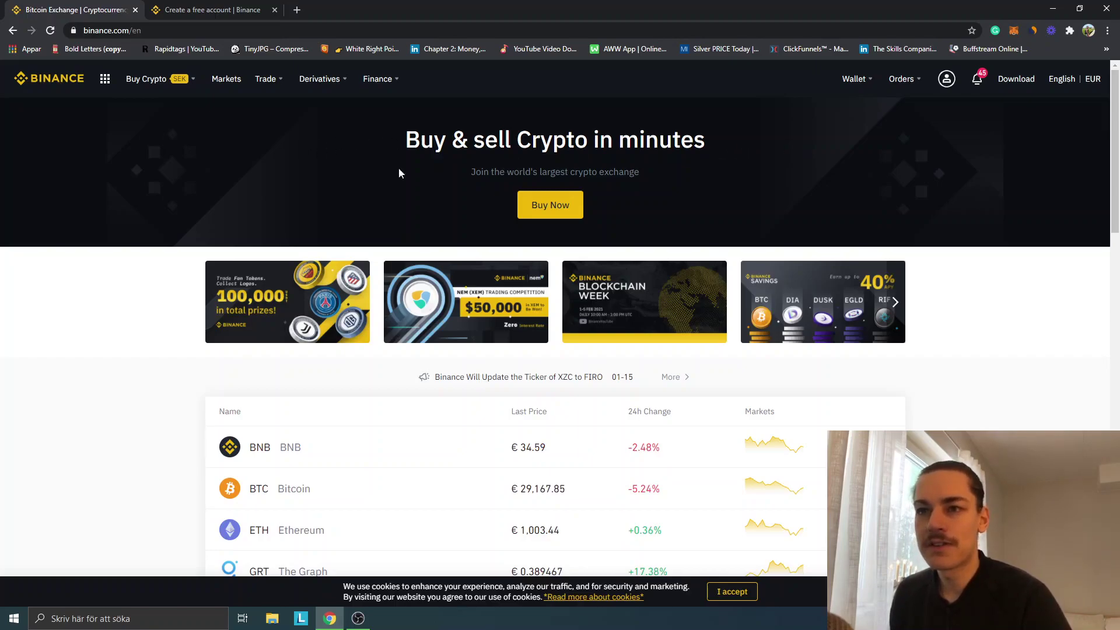
left_click(544, 208)
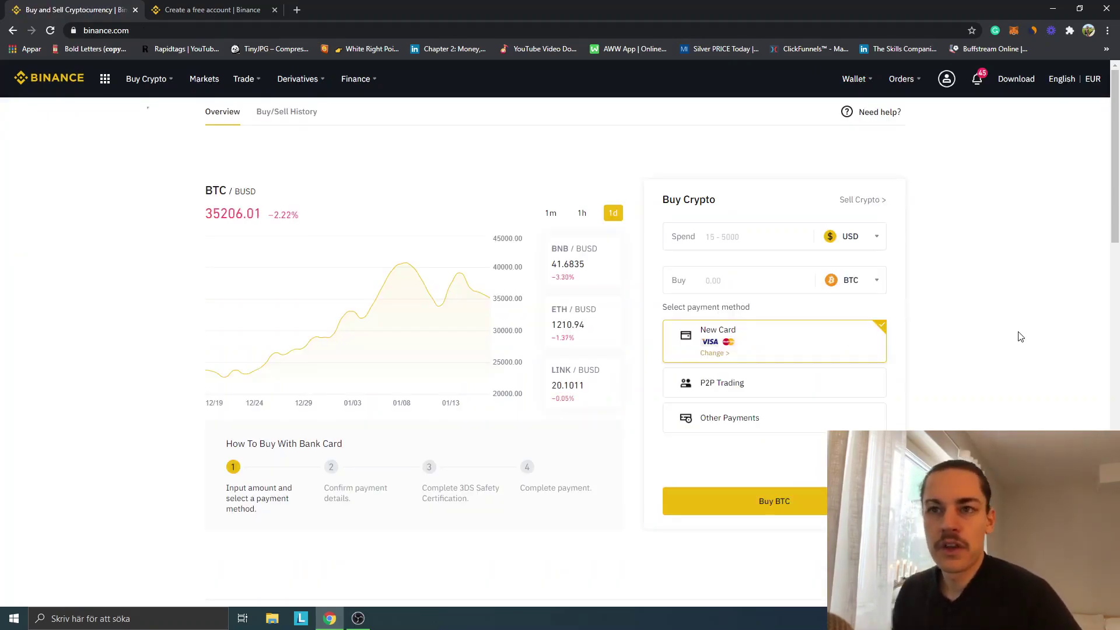
mouse_move(145, 90)
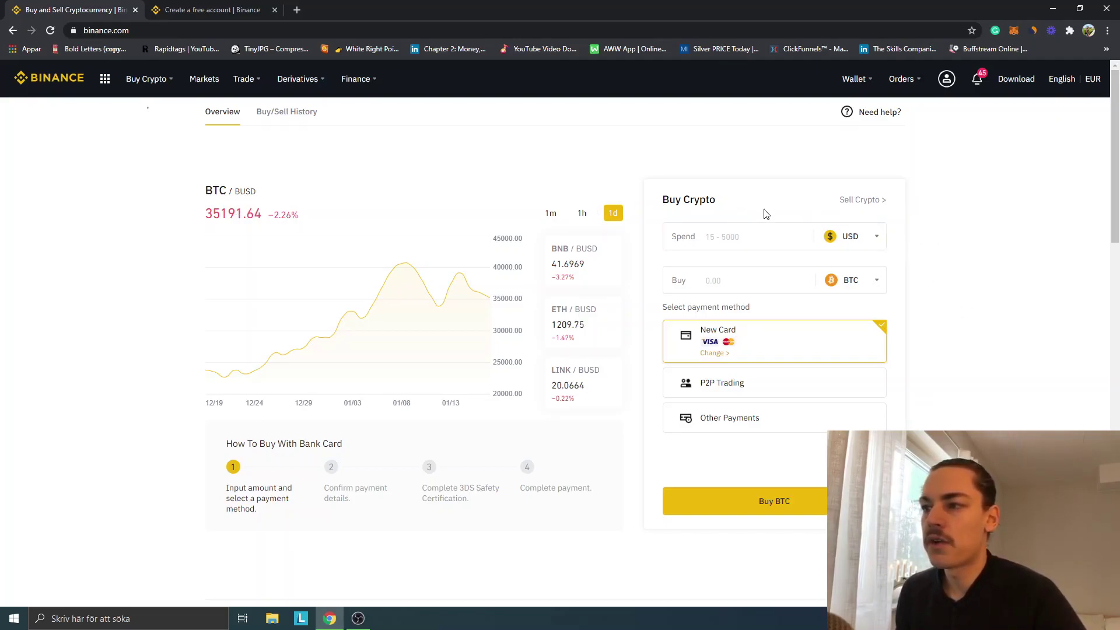
Set up a crypto purchase that spends 15 USD on Polkadot (DOT).
left_click(867, 244)
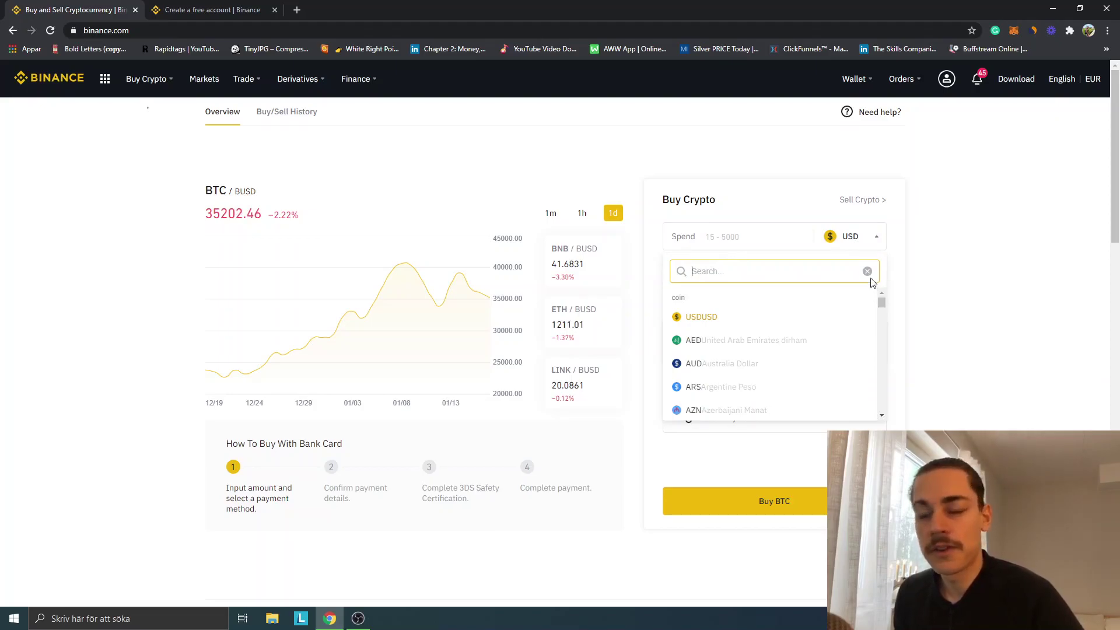
left_click(937, 298)
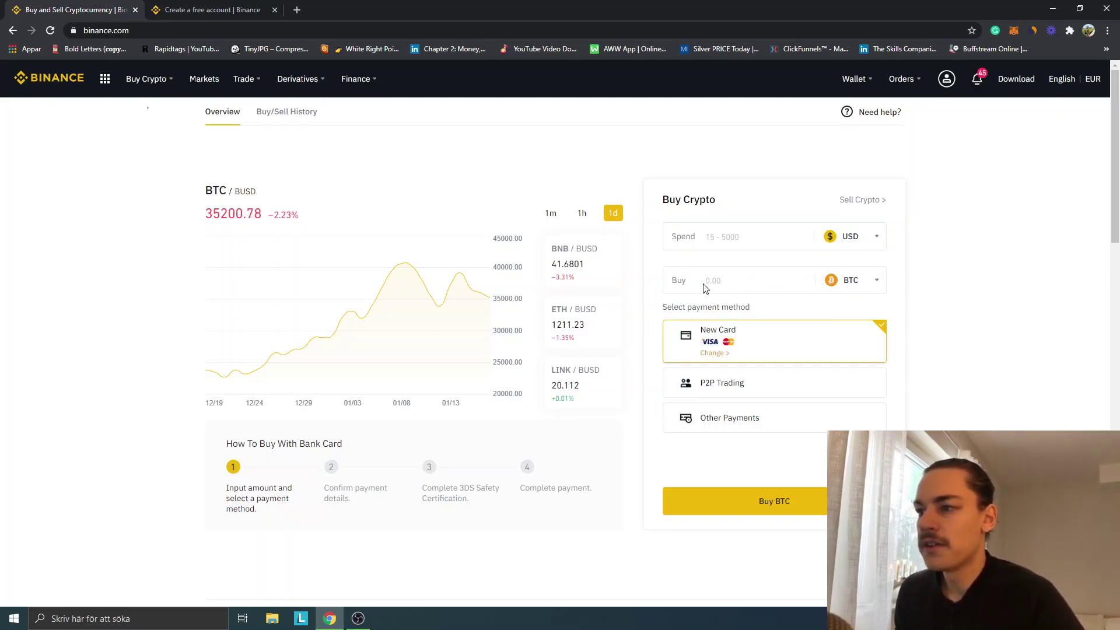
left_click(858, 284)
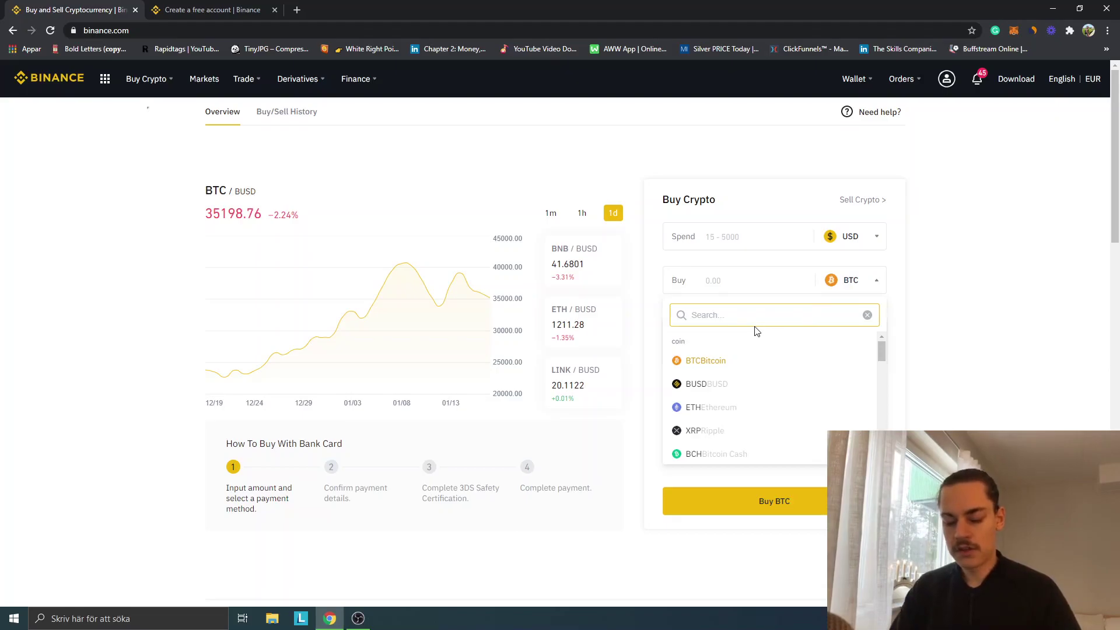
type("dot")
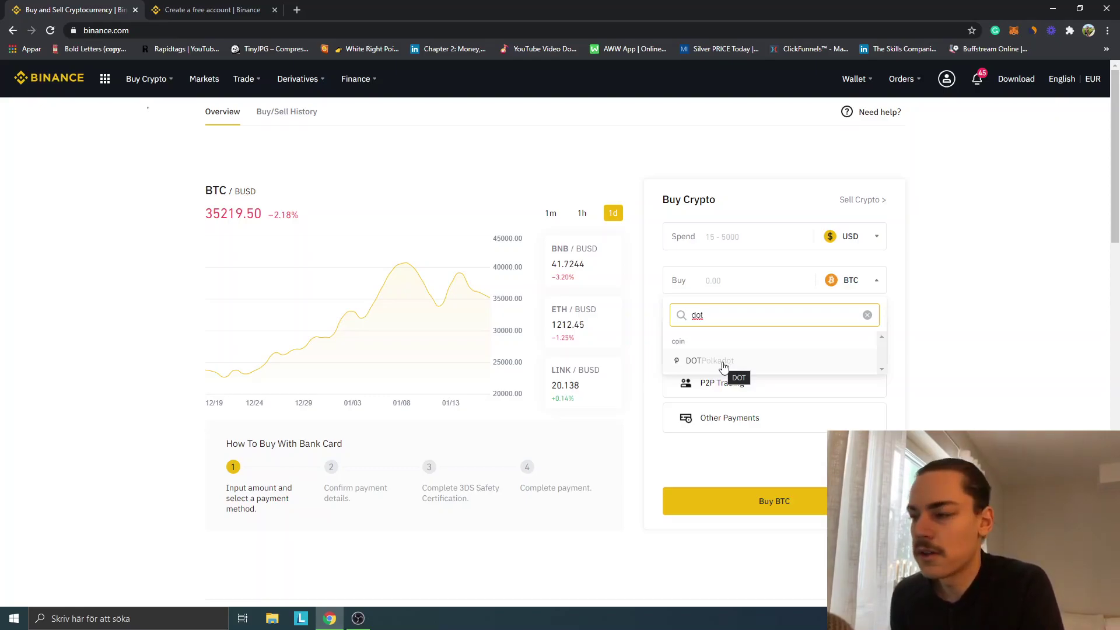
left_click(723, 362)
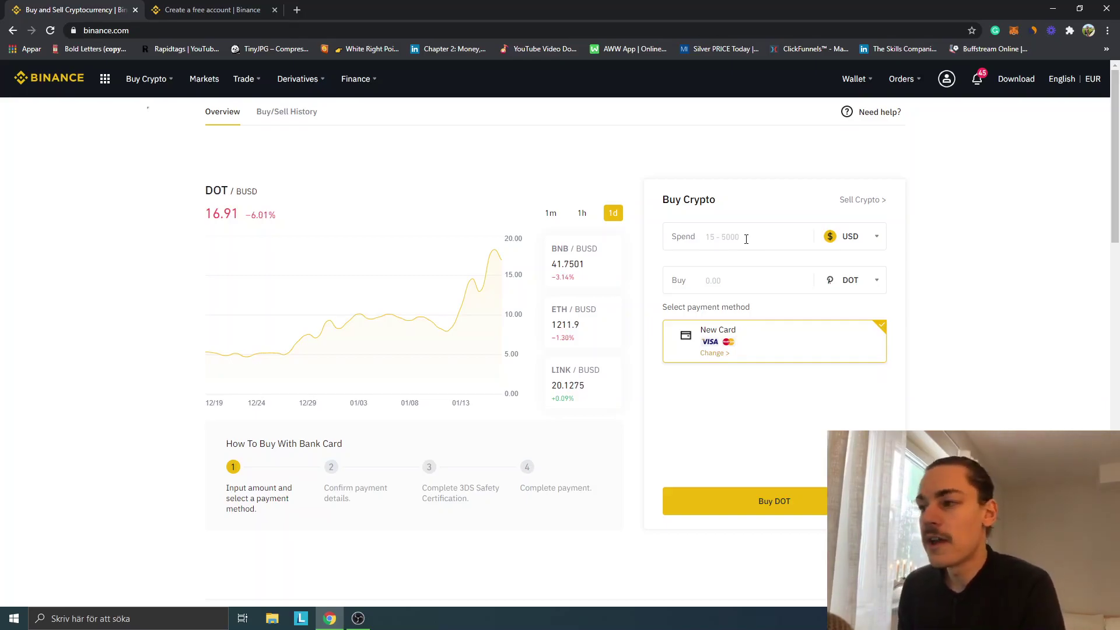
left_click(746, 239)
type("15")
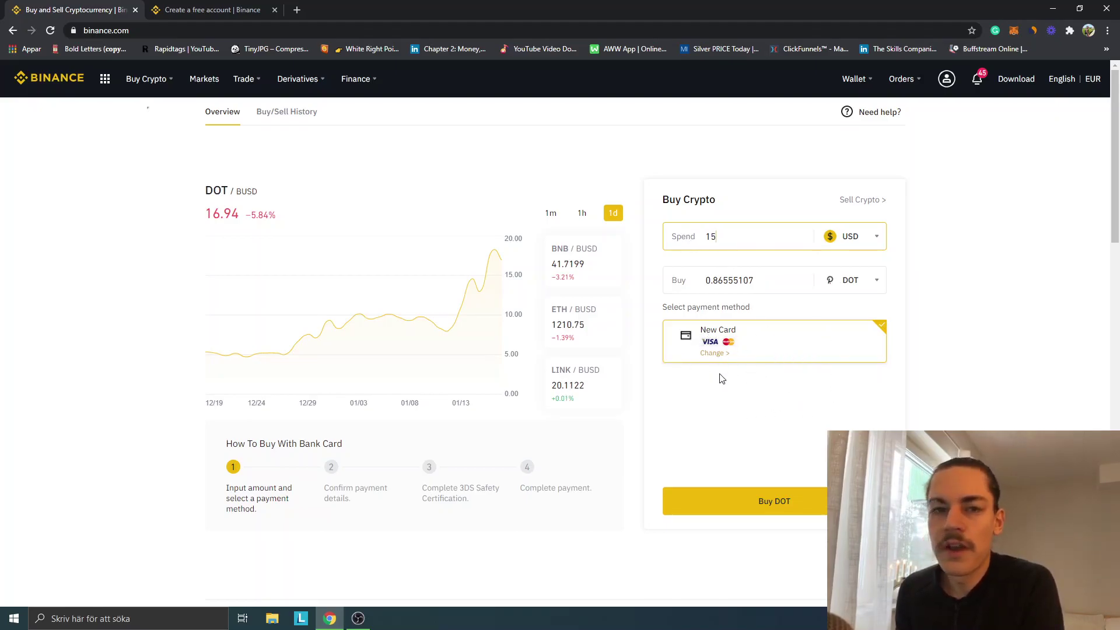
Start the card payment for DOT, review the card information and billing address forms, and close the payment without paying.
left_click(769, 510)
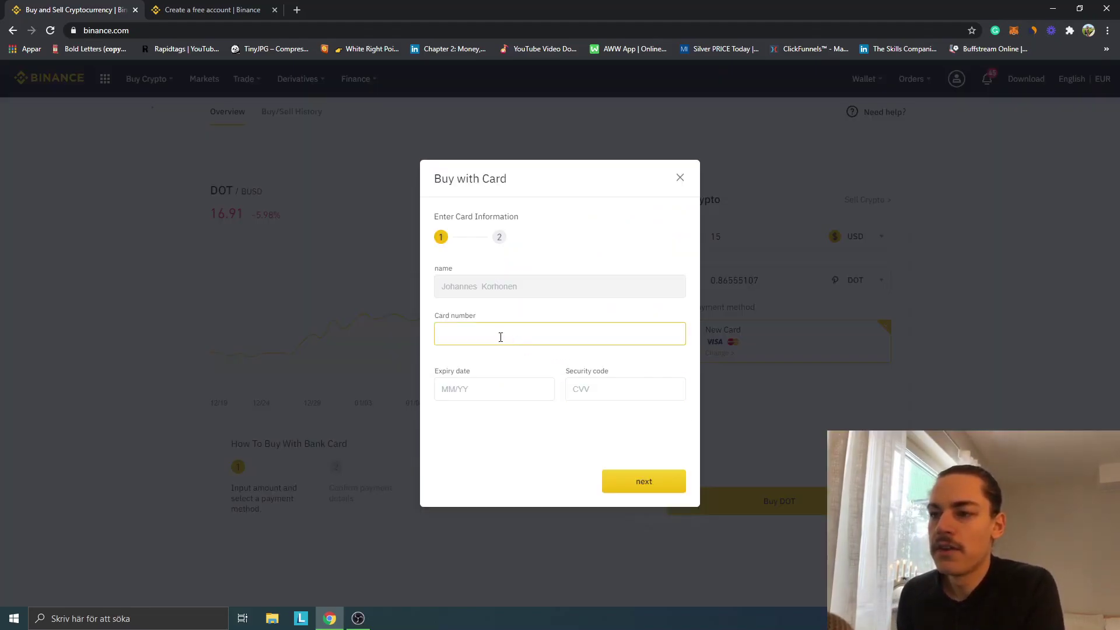
left_click_drag(432, 178, 508, 180)
left_click_drag(435, 216, 520, 227)
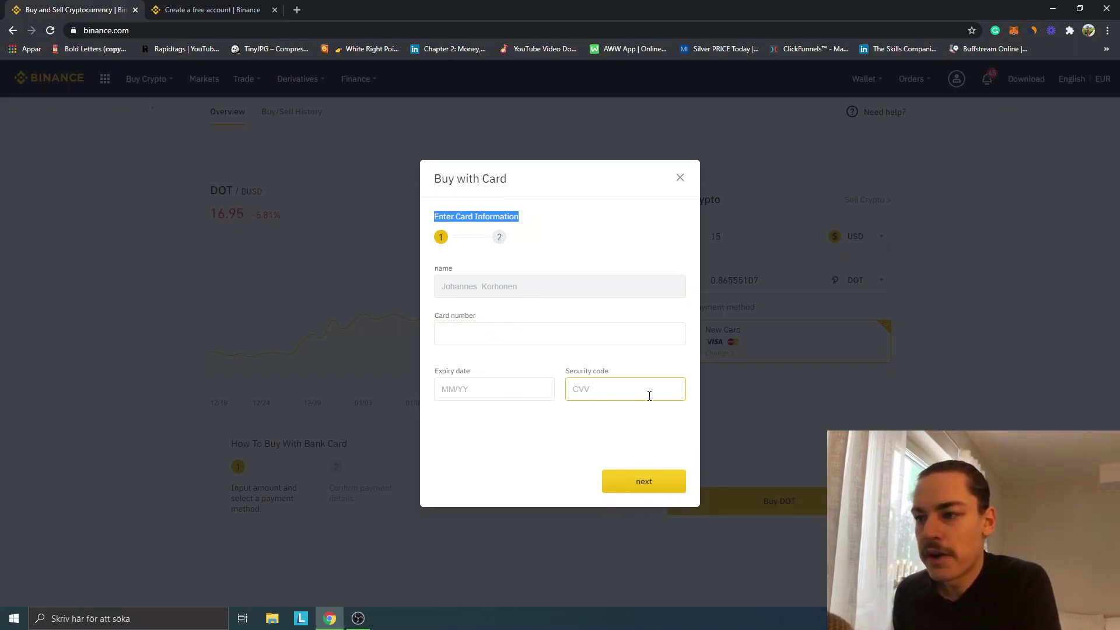
left_click(645, 480)
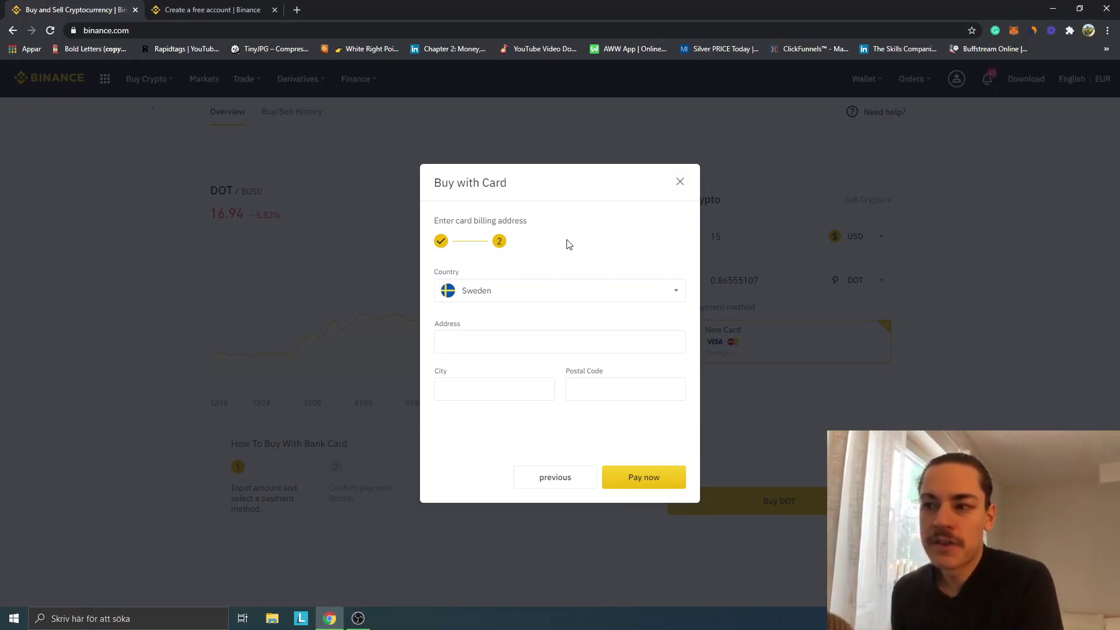
left_click(506, 344)
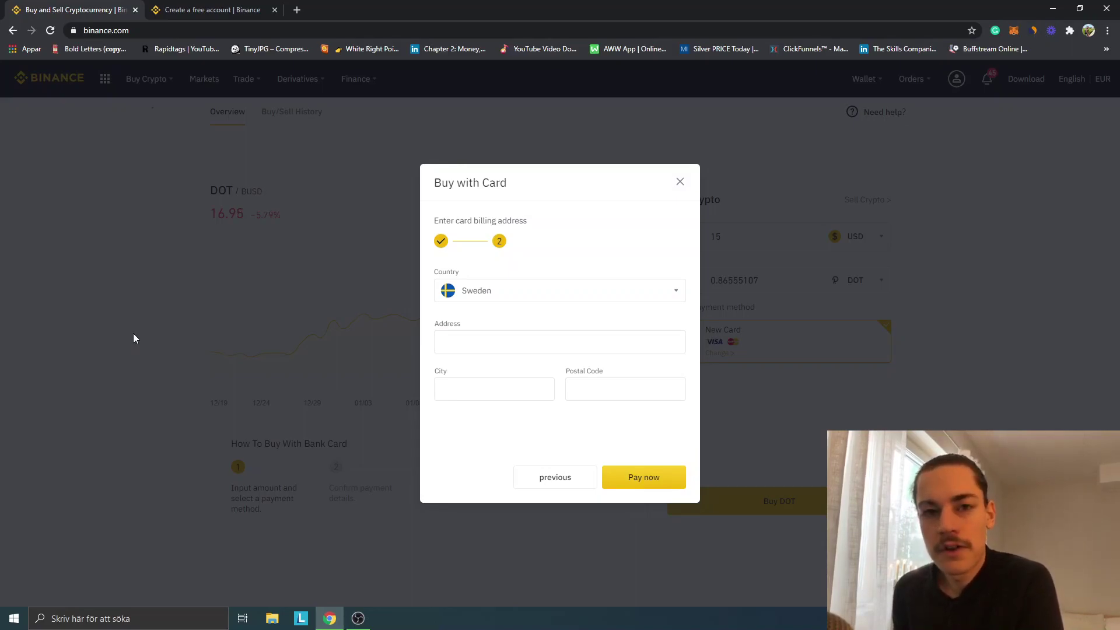
left_click(679, 182)
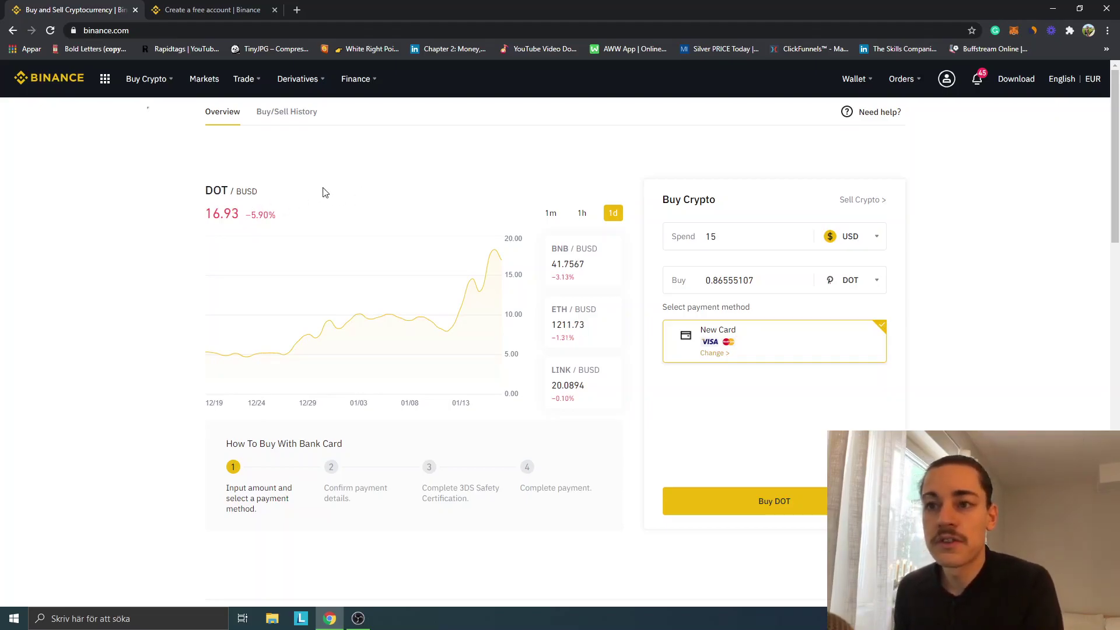
Open the Convert & OTC Portal for trading one cryptocurrency for another.
mouse_move(246, 86)
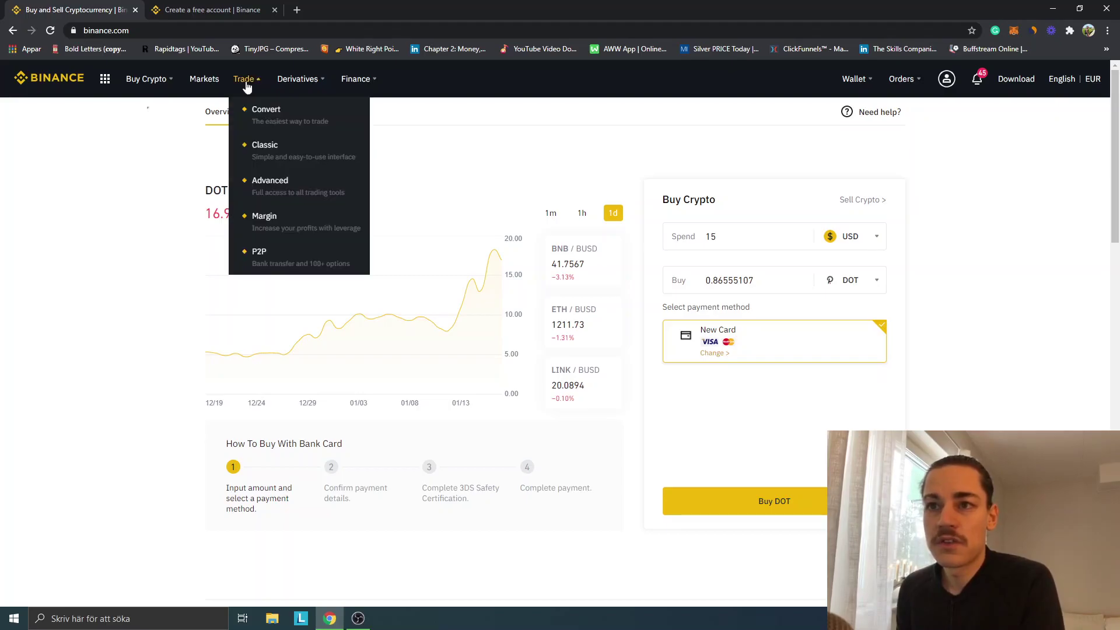
left_click(264, 116)
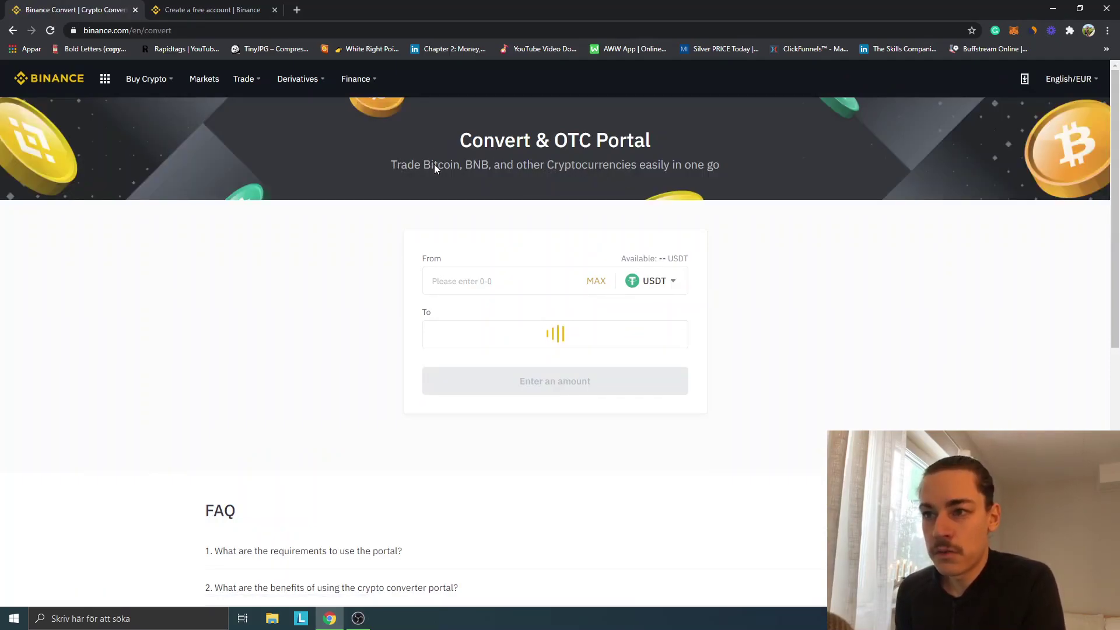
left_click_drag(541, 169, 350, 589)
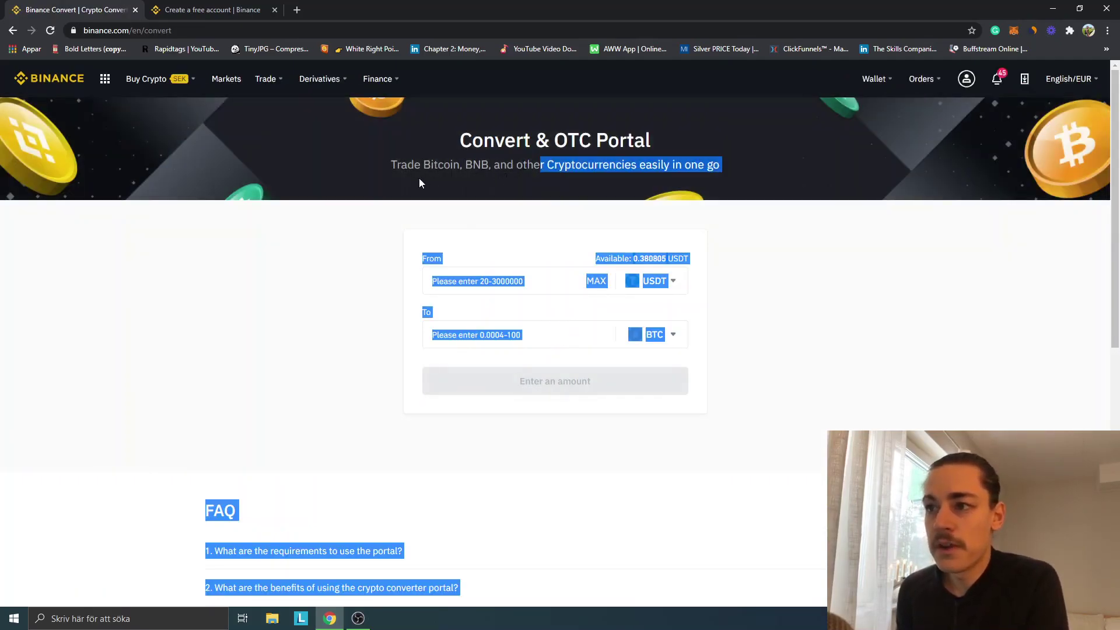
left_click(557, 157)
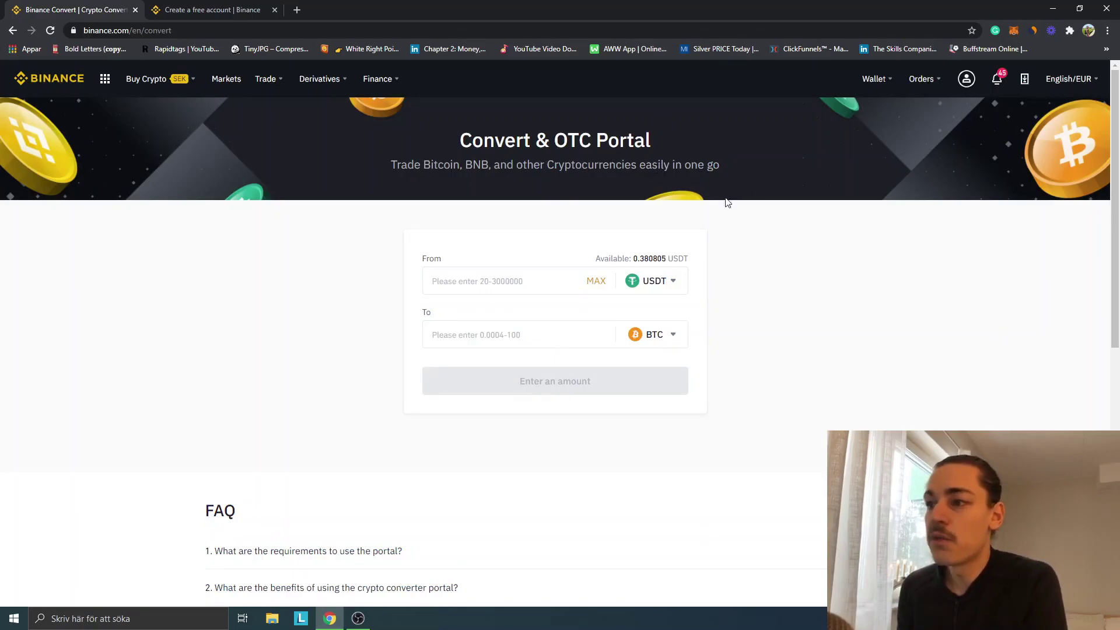
Set the conversion pair to BTC as the source coin and DOT as the target coin.
left_click(672, 283)
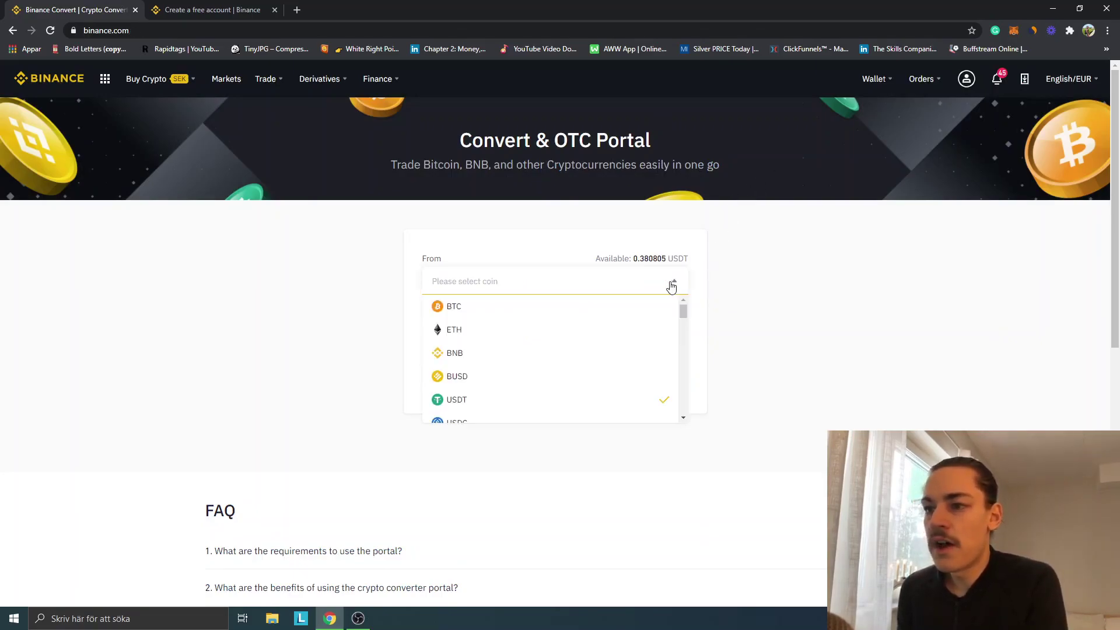
left_click(468, 309)
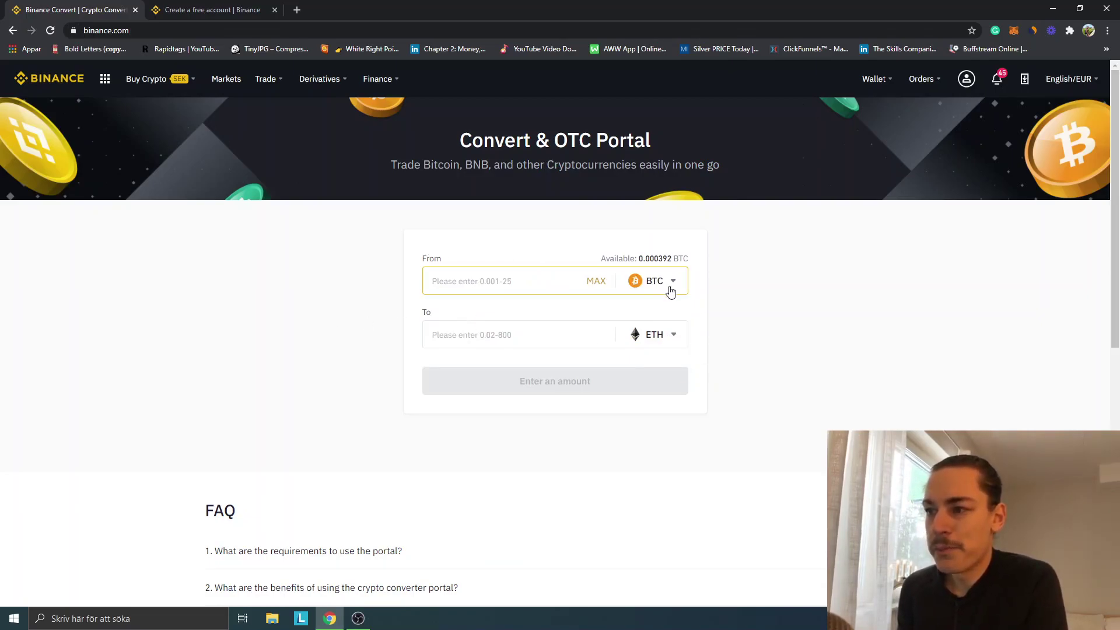
left_click(671, 343)
type("dot")
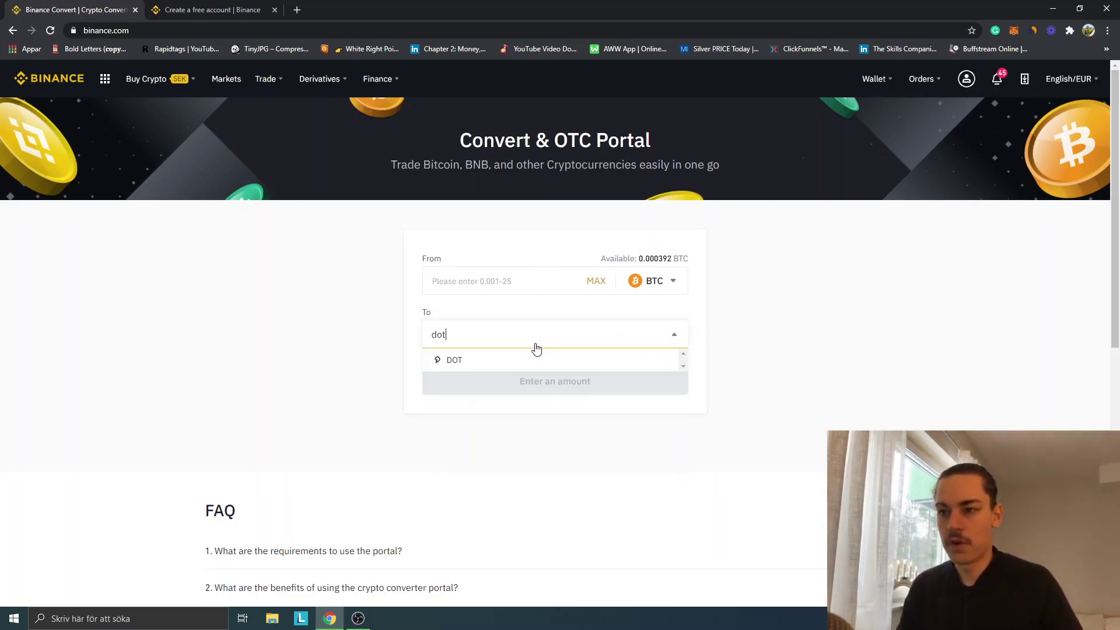
left_click(503, 362)
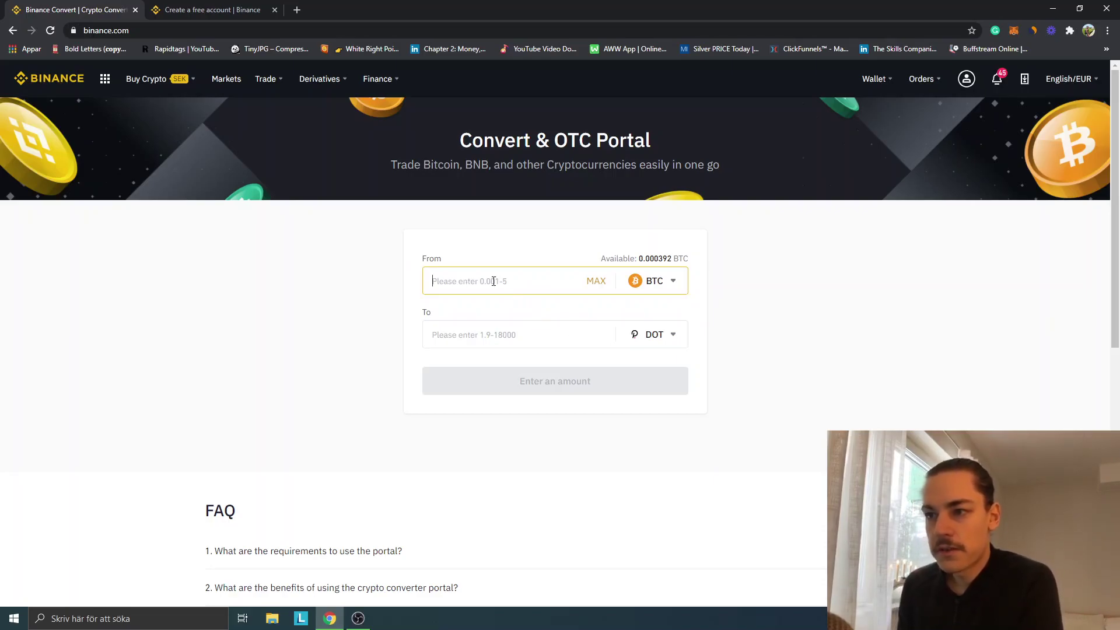
Try to preview a conversion of 0.0001 BTC to DOT.
type("0.0001")
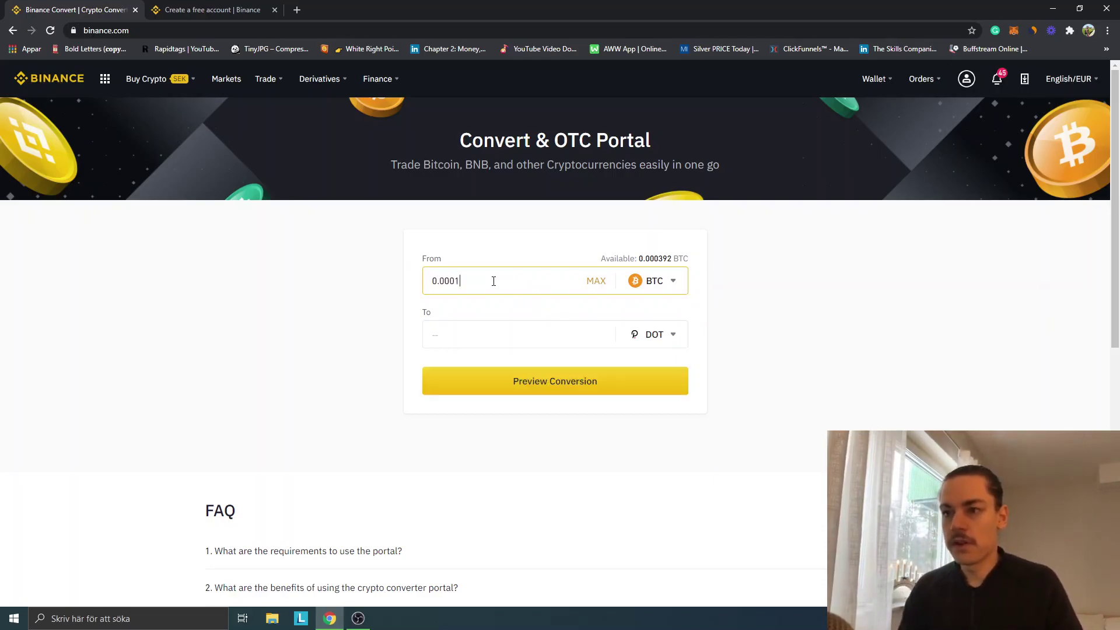
left_click(869, 384)
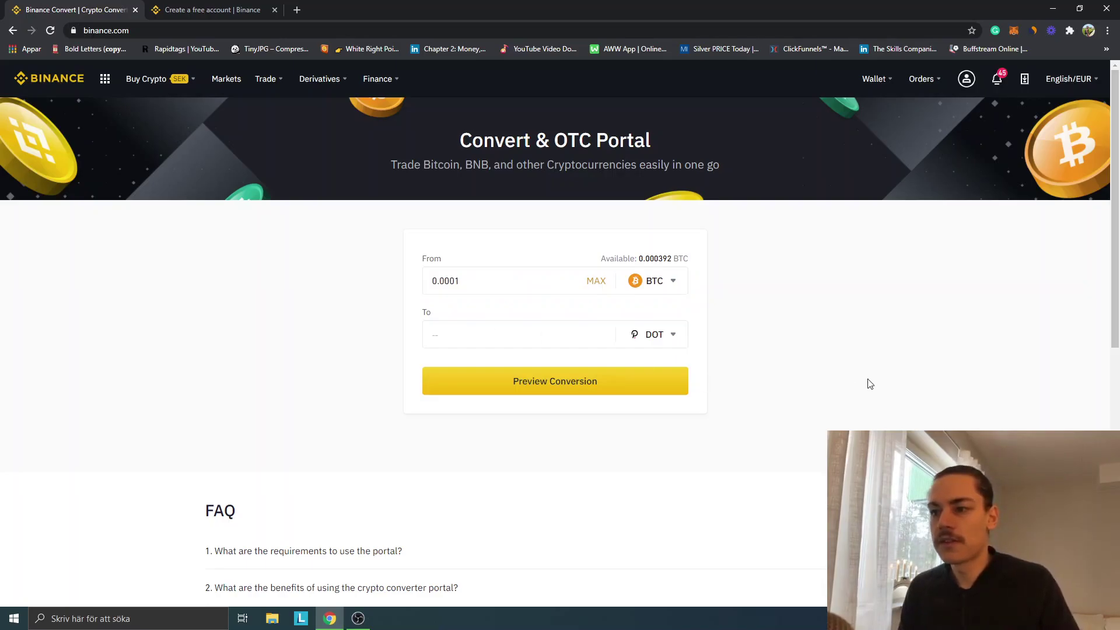
left_click(562, 387)
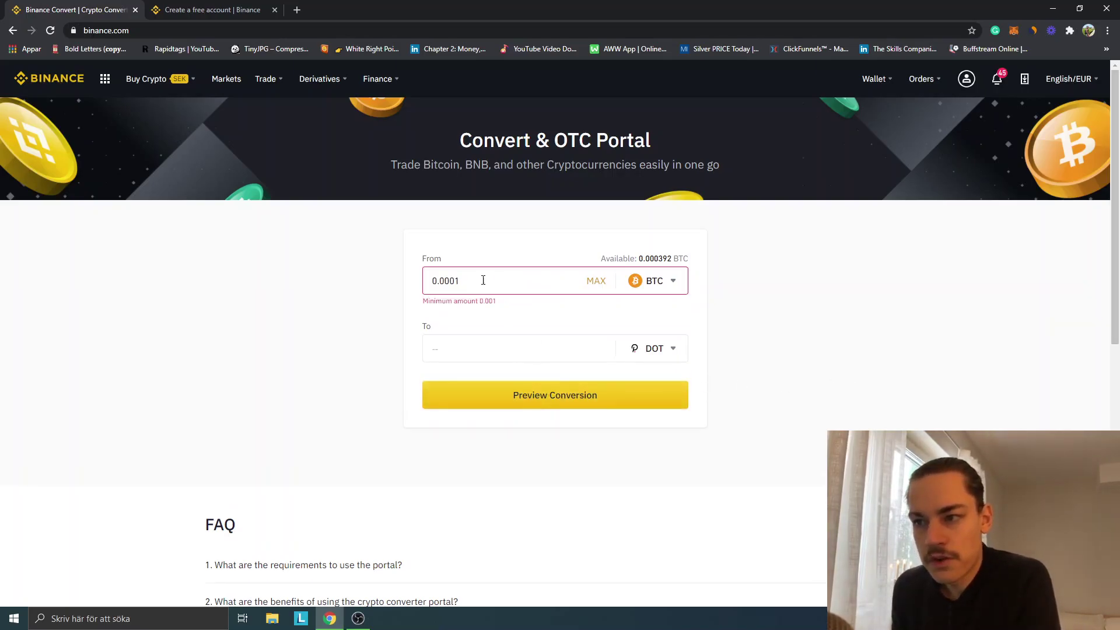
Set the source amount to 0.001 BTC, preview the conversion, and examine the quoted price and the DOT amount received.
key("BackSpace")
left_click(532, 381)
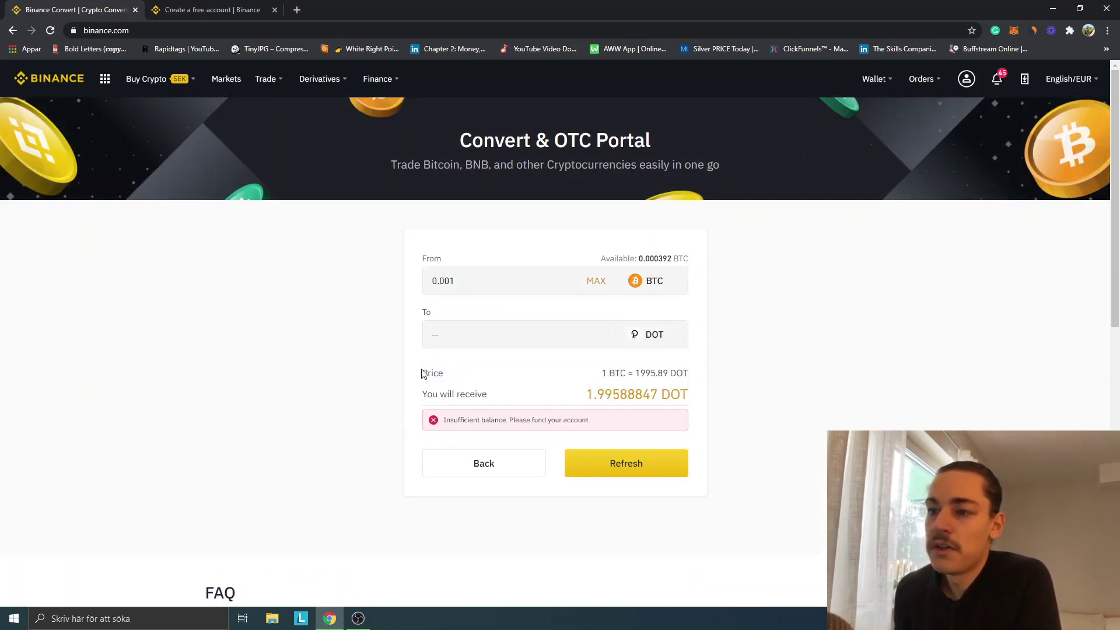
left_click_drag(603, 375, 689, 376)
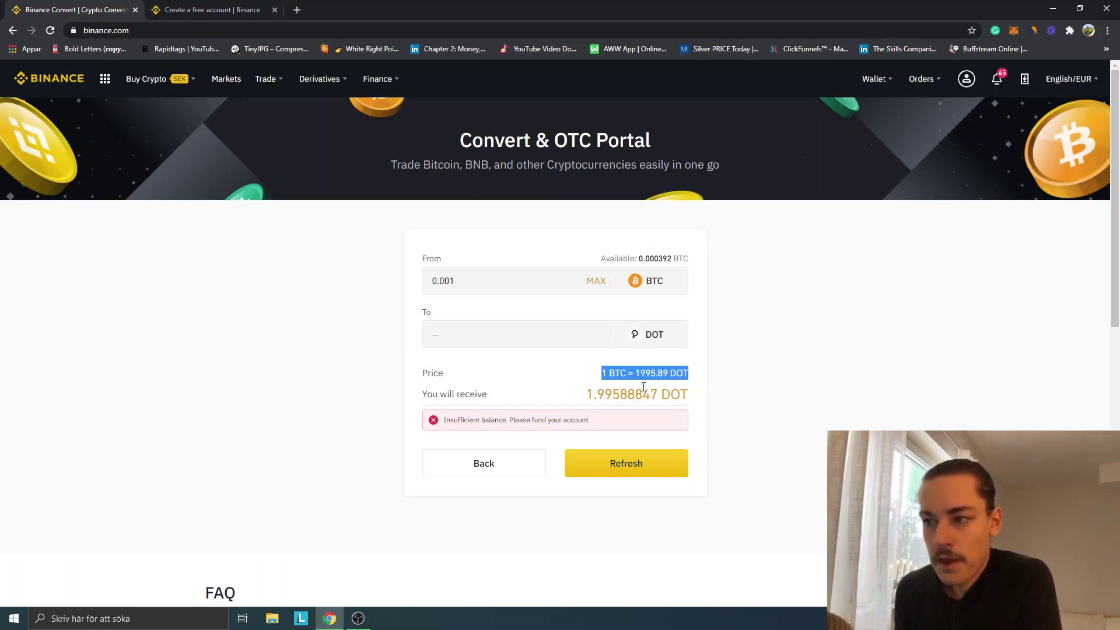
left_click_drag(586, 395, 688, 397)
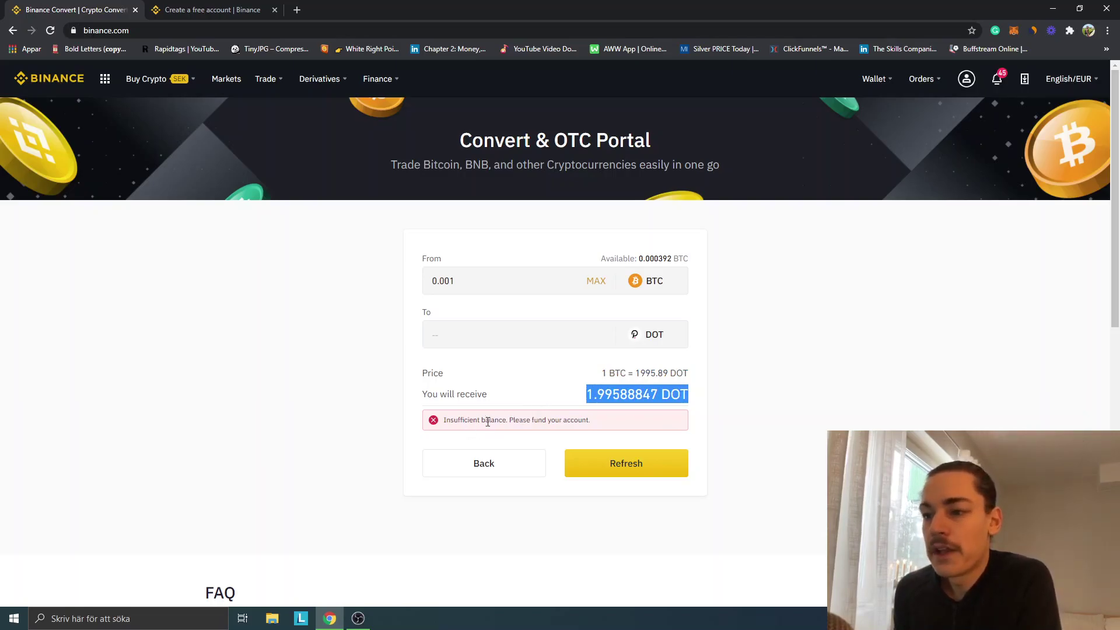
left_click(776, 363)
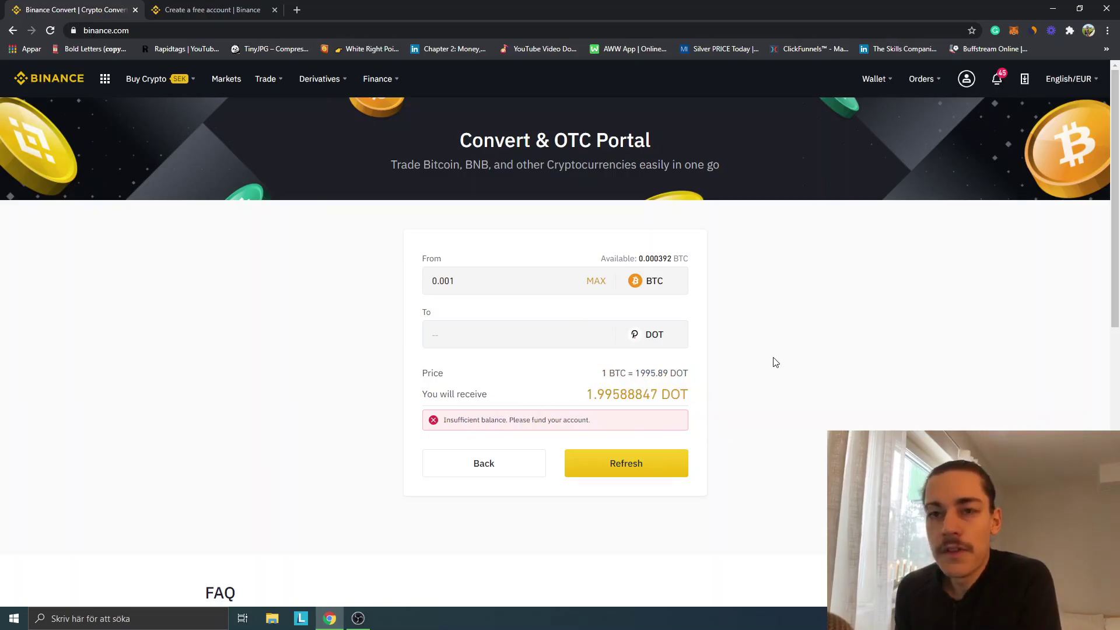